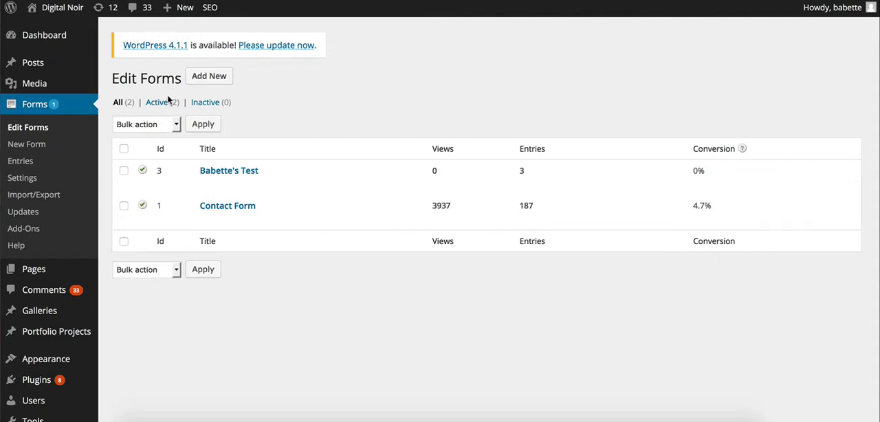
- Open the list of submitted entries for the test form with ID 3
{"action": "left_click", "coordinate": [579, 0]}
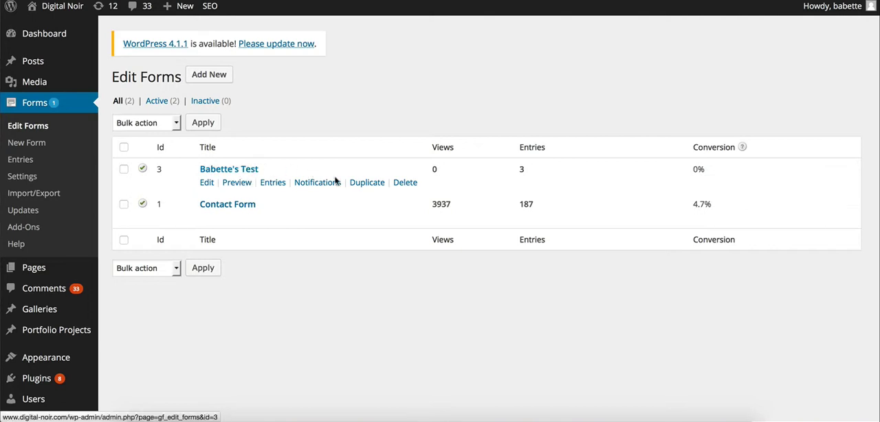
{"action": "left_click", "coordinate": [270, 184]}
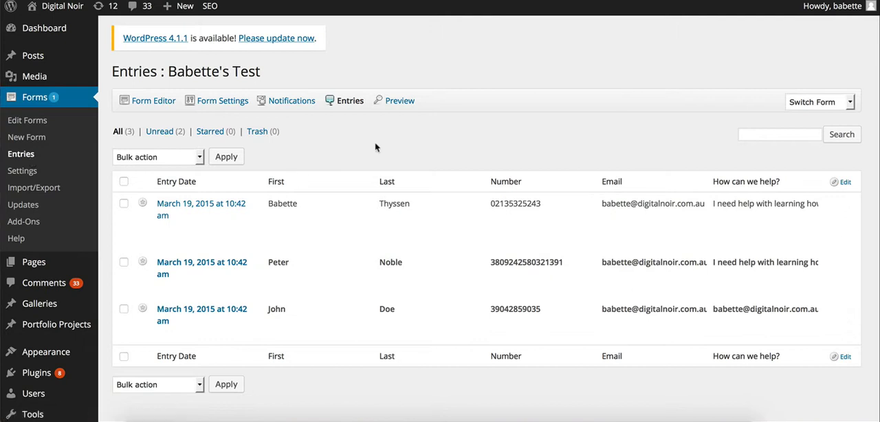
{"action": "scroll", "coordinate": [387, 222], "scroll_direction": "down", "scroll_amount": 2}
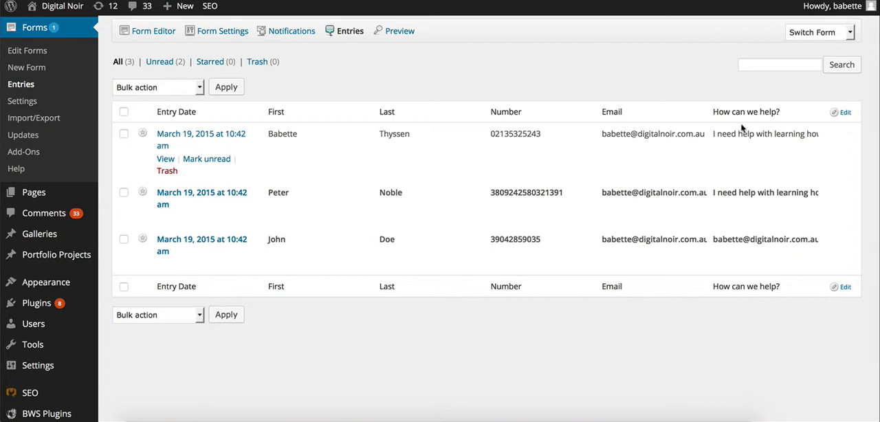
- Open the first entry, review its submitted fields and notes, and return to the entries list
{"action": "left_click", "coordinate": [216, 137]}
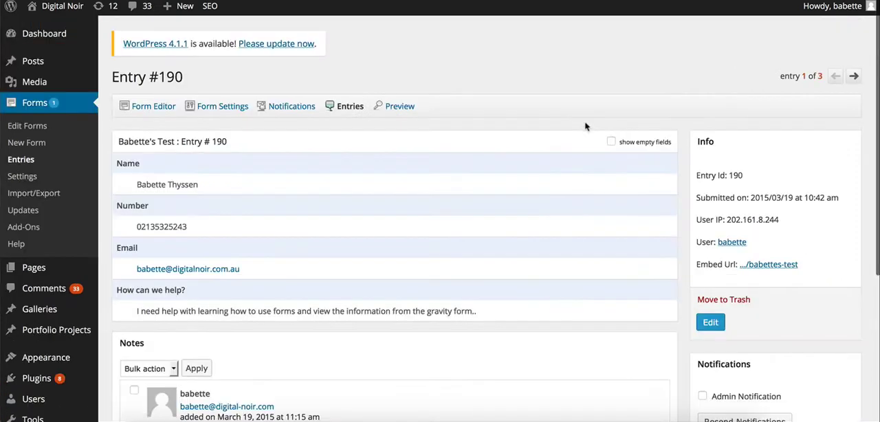
{"action": "scroll", "coordinate": [585, 126], "scroll_direction": "down", "scroll_amount": 1}
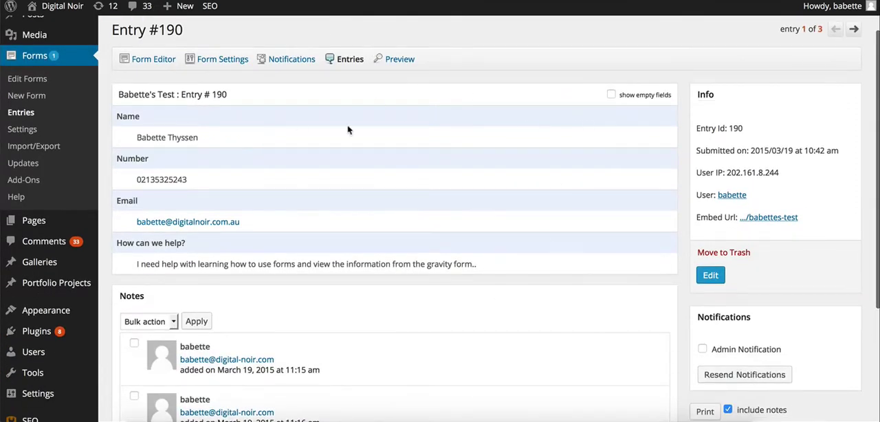
{"action": "scroll", "coordinate": [395, 306], "scroll_direction": "down", "scroll_amount": 3}
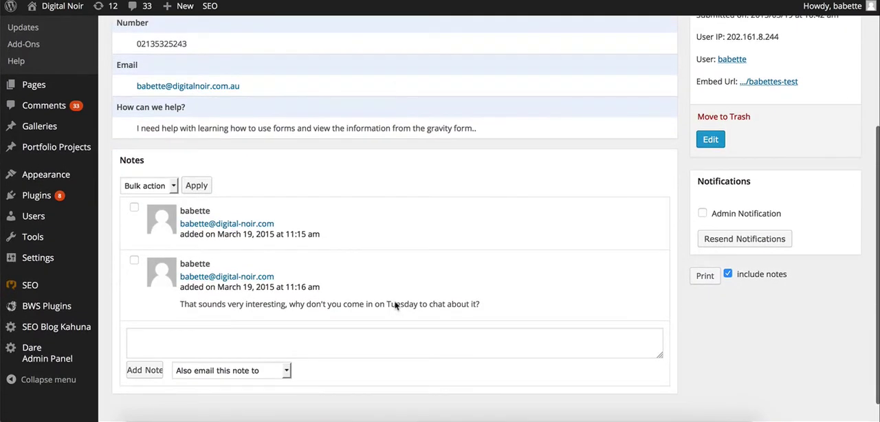
{"action": "scroll", "coordinate": [396, 306], "scroll_direction": "up", "scroll_amount": 2}
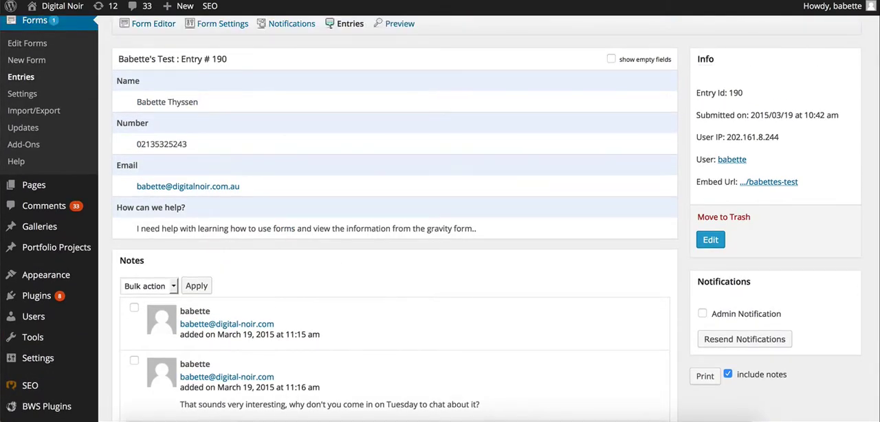
{"action": "key", "text": "super+Left"}
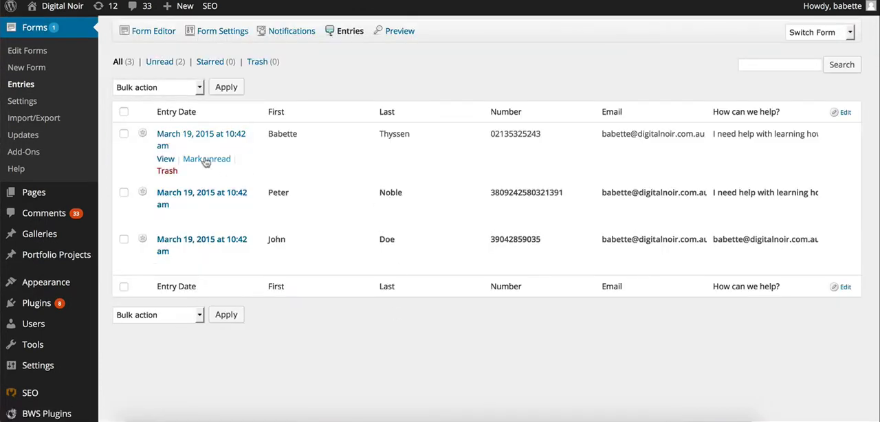
- Try moving the Name (Last) column to the inactive columns, restore it among the active ones, and save the column selection
{"action": "left_click", "coordinate": [843, 113]}
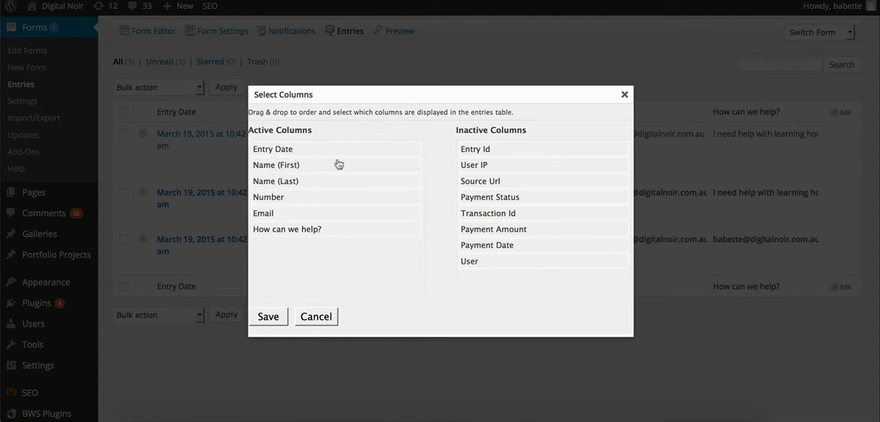
{"action": "left_click_drag", "start_coordinate": [318, 183], "coordinate": [538, 172]}
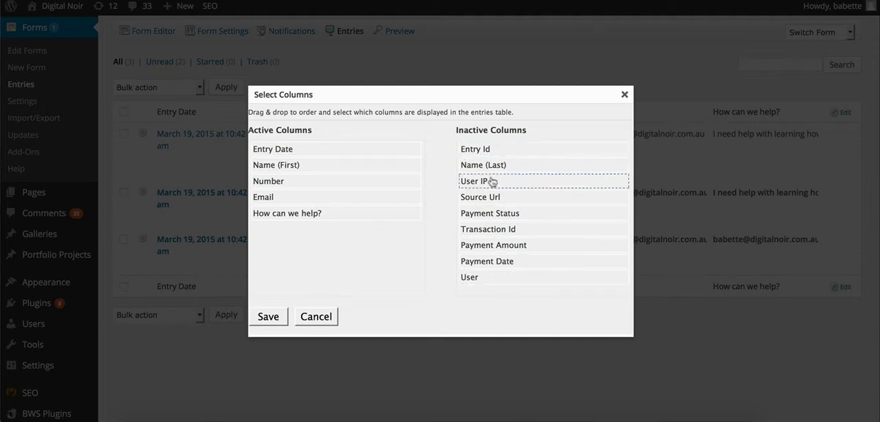
{"action": "left_click_drag", "start_coordinate": [474, 180], "coordinate": [309, 183]}
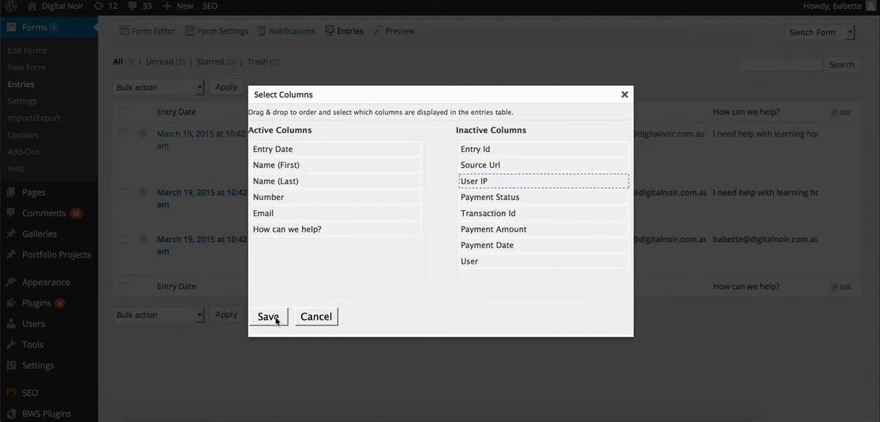
{"action": "left_click", "coordinate": [268, 317]}
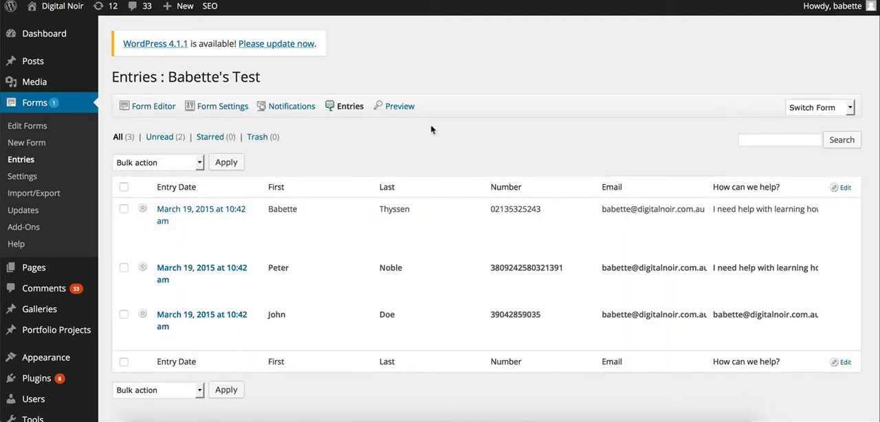
- Open the second entry in the list and review its details down to the notes area
{"action": "scroll", "coordinate": [431, 125], "scroll_direction": "down", "scroll_amount": 1}
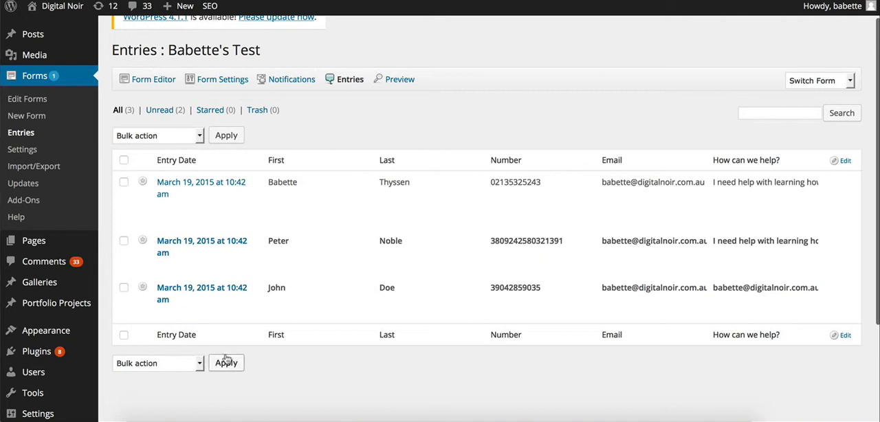
{"action": "scroll", "coordinate": [436, 302], "scroll_direction": "down", "scroll_amount": 1}
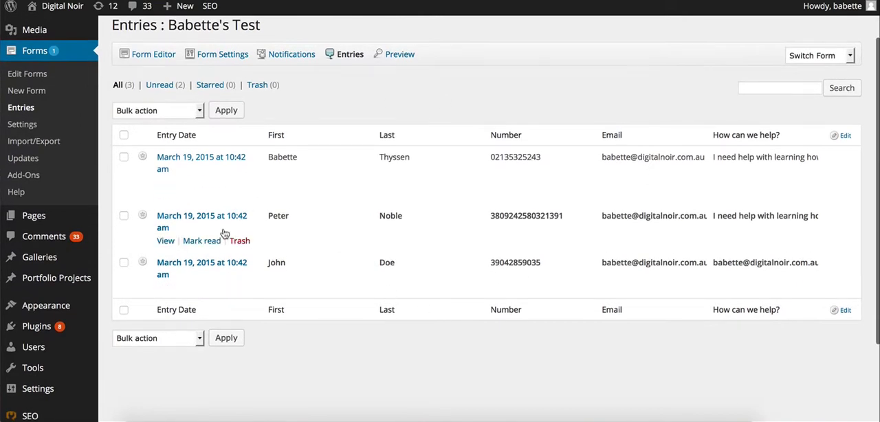
{"action": "left_click", "coordinate": [179, 222]}
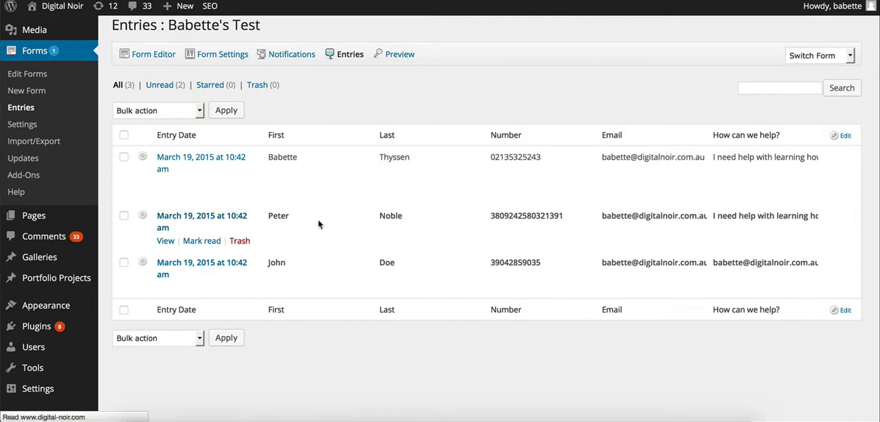
{"action": "scroll", "coordinate": [456, 144], "scroll_direction": "down", "scroll_amount": 5}
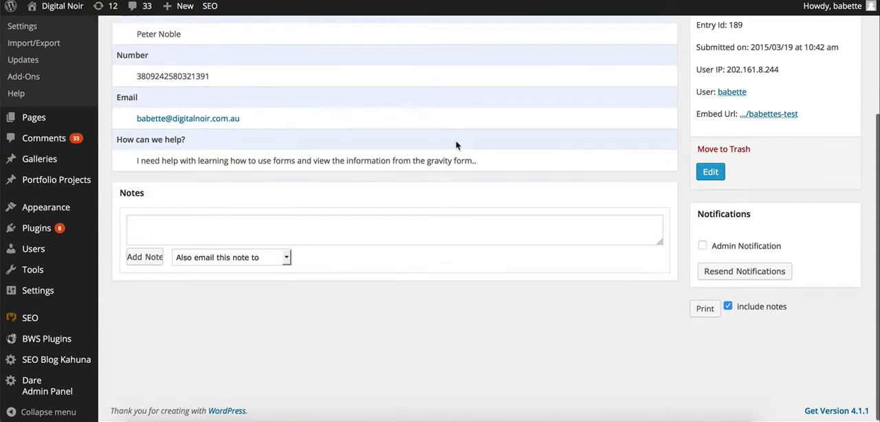
{"action": "scroll", "coordinate": [456, 144], "scroll_direction": "up", "scroll_amount": 3}
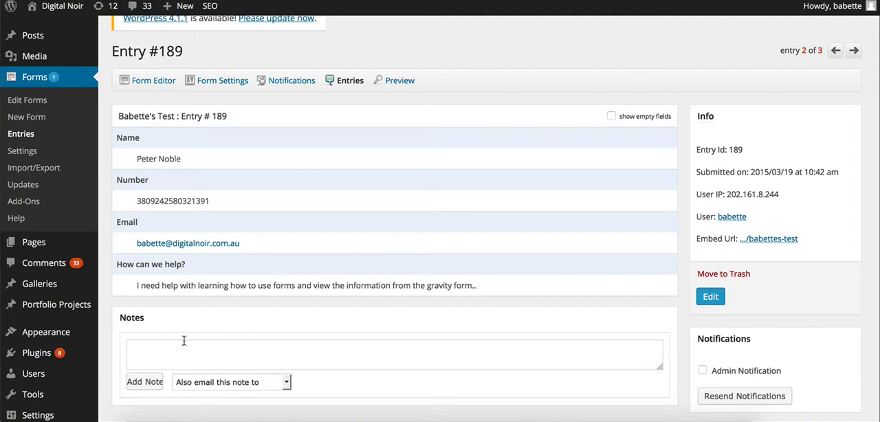
- Set the note to also be emailed to the entry's email address, with the subject "Reponse to Query"
{"action": "left_click", "coordinate": [234, 379]}
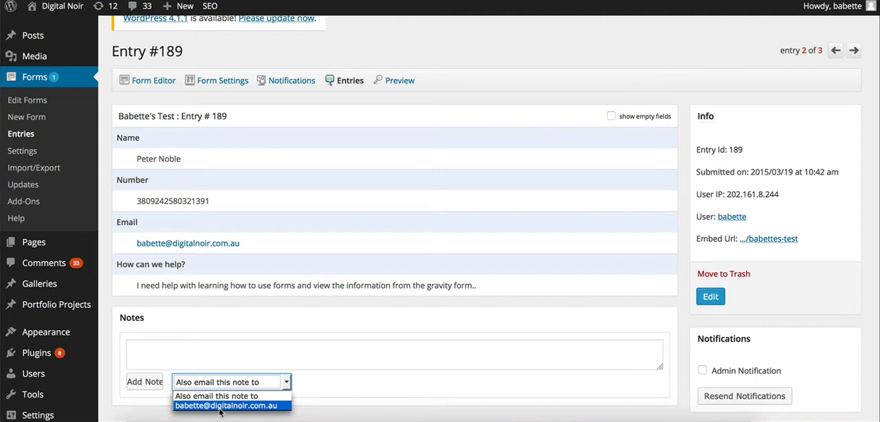
{"action": "left_click", "coordinate": [220, 407]}
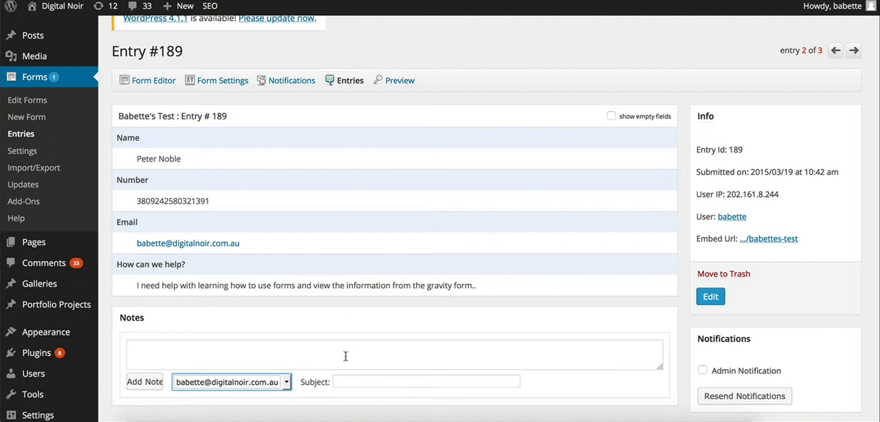
{"action": "left_click", "coordinate": [377, 381]}
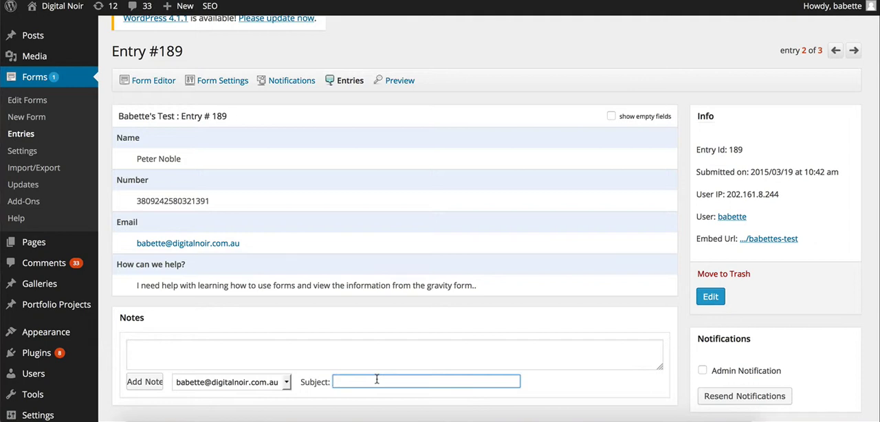
{"action": "type", "text": "Reponse to Query"}
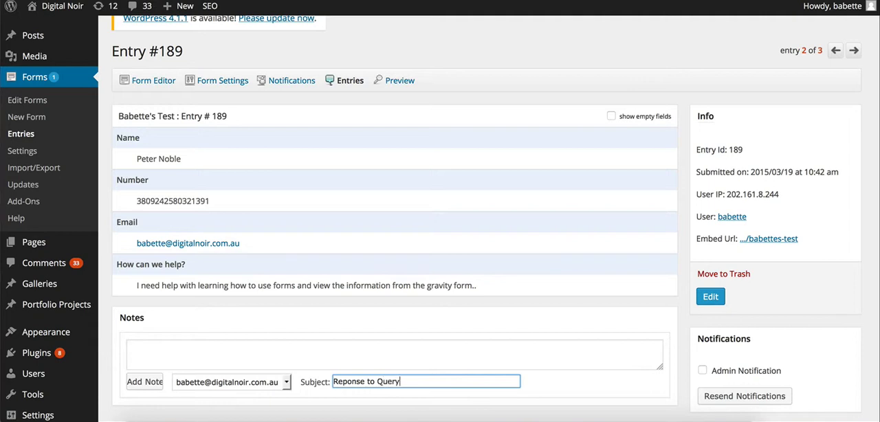
- Write a note greeting the contact by first name, followed on a new line by "That's exactly right, would you like to come in and see us?"
{"action": "left_click", "coordinate": [200, 351]}
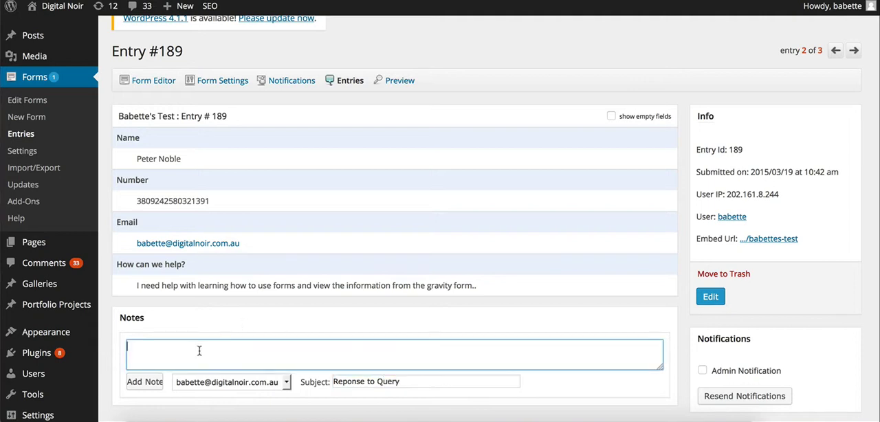
{"action": "type", "text": "Hi Peter, tH"}
{"action": "key", "text": "BackSpace"}
{"action": "key", "text": "BackSpace"}
{"action": "type", "text": "Ha"}
{"action": "key", "text": "BackSpace"}
{"action": "key", "text": "BackSpace"}
{"action": "type", "text": "th"}
{"action": "key", "text": "BackSpace"}
{"action": "type", "text": "hat's exactly righ"}
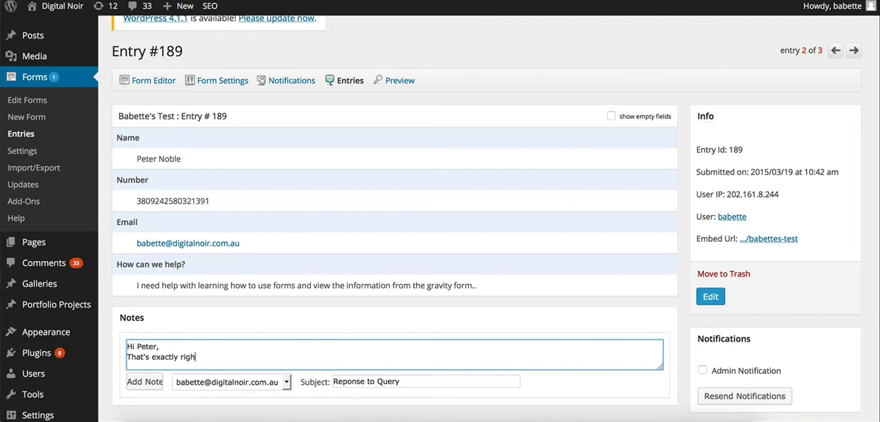
{"action": "type", "text": "t, would you like to come in and see us?"}
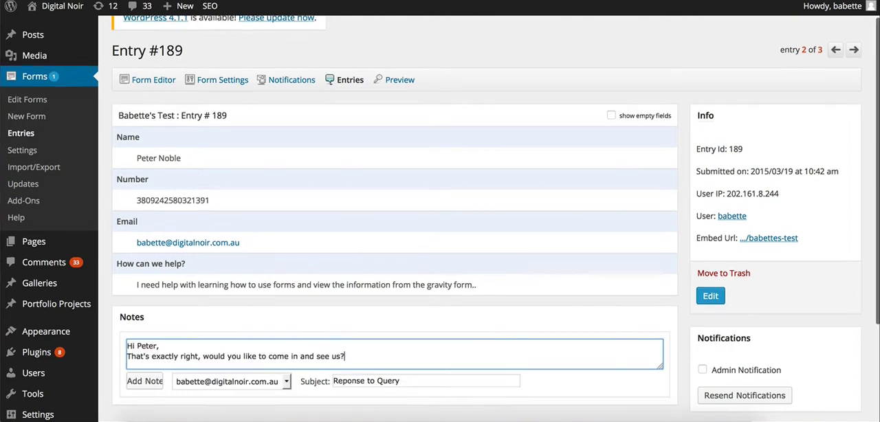
- Add the written note to the entry and check it in the entry's notes
{"action": "scroll", "coordinate": [181, 356], "scroll_direction": "down", "scroll_amount": 2}
{"action": "left_click", "coordinate": [143, 301]}
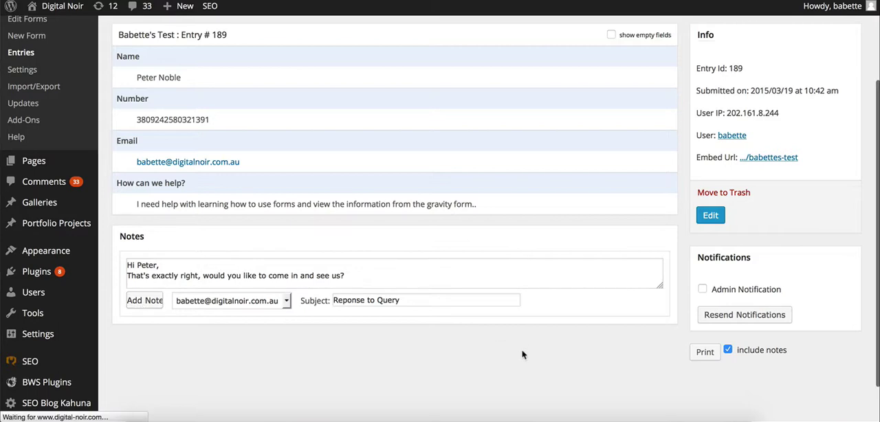
{"action": "scroll", "coordinate": [523, 355], "scroll_direction": "down", "scroll_amount": 4}
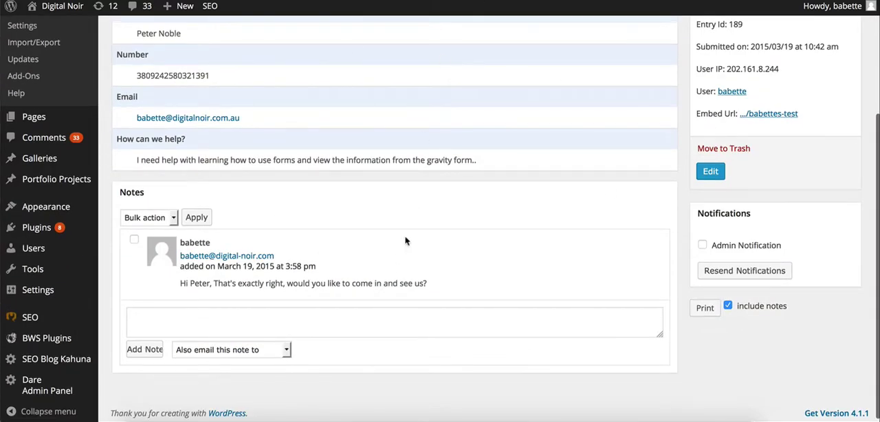
{"action": "scroll", "coordinate": [406, 241], "scroll_direction": "up", "scroll_amount": 2}
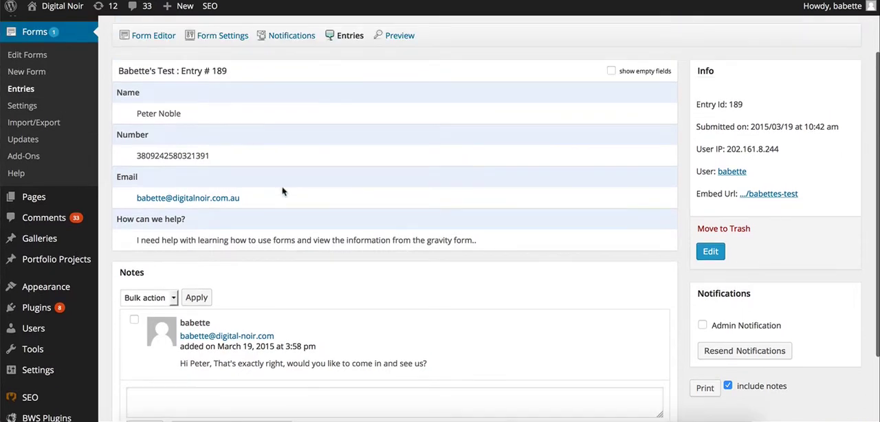
{"action": "scroll", "coordinate": [282, 191], "scroll_direction": "up", "scroll_amount": 2}
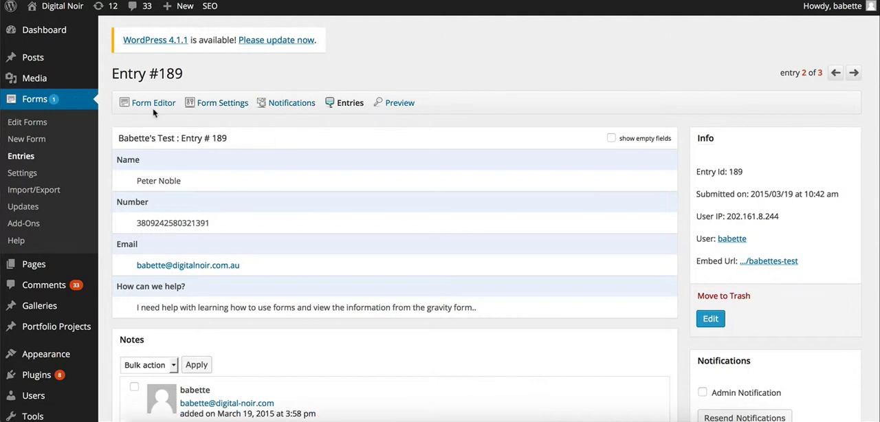
- Open the form's settings and examine the title, description and placement properties
{"action": "left_click", "coordinate": [218, 108]}
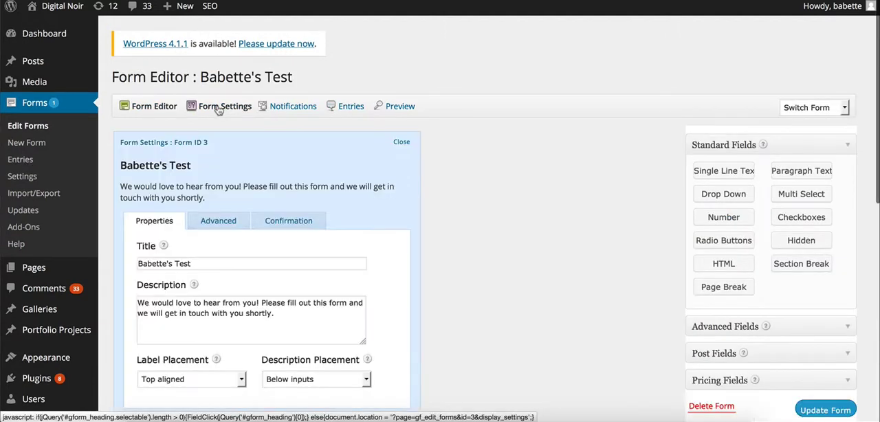
{"action": "scroll", "coordinate": [500, 270], "scroll_direction": "down", "scroll_amount": 2}
{"action": "scroll", "coordinate": [500, 270], "scroll_direction": "down", "scroll_amount": 2}
{"action": "scroll", "coordinate": [500, 271], "scroll_direction": "up", "scroll_amount": 4}
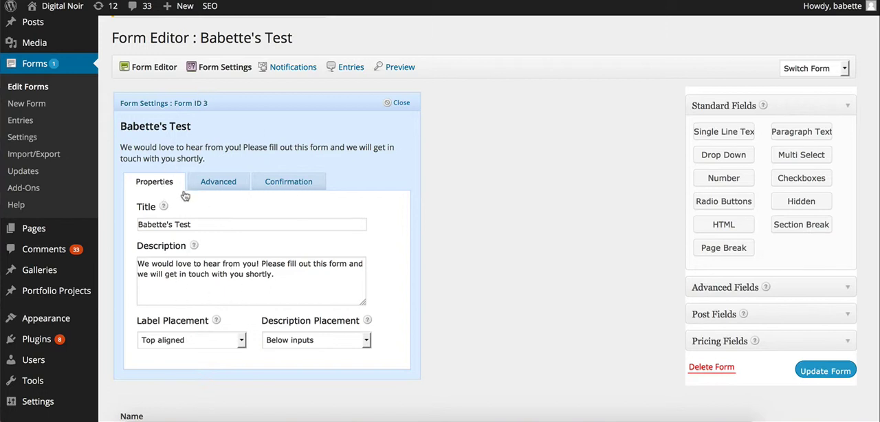
{"action": "left_click", "coordinate": [316, 288]}
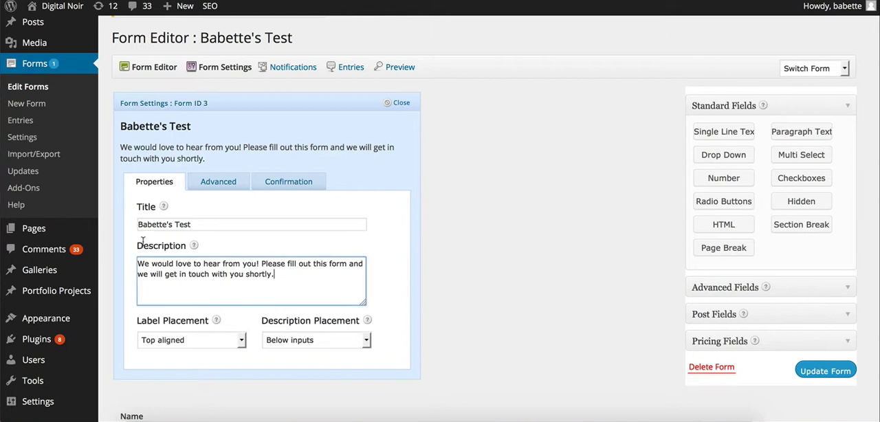
{"action": "key", "text": "ctrl+a"}
{"action": "left_click", "coordinate": [240, 288]}
- Examine the form's advanced options and its confirmation message settings, and return to the form's properties
{"action": "left_click", "coordinate": [216, 182]}
{"action": "scroll", "coordinate": [249, 219], "scroll_direction": "down", "scroll_amount": 2}
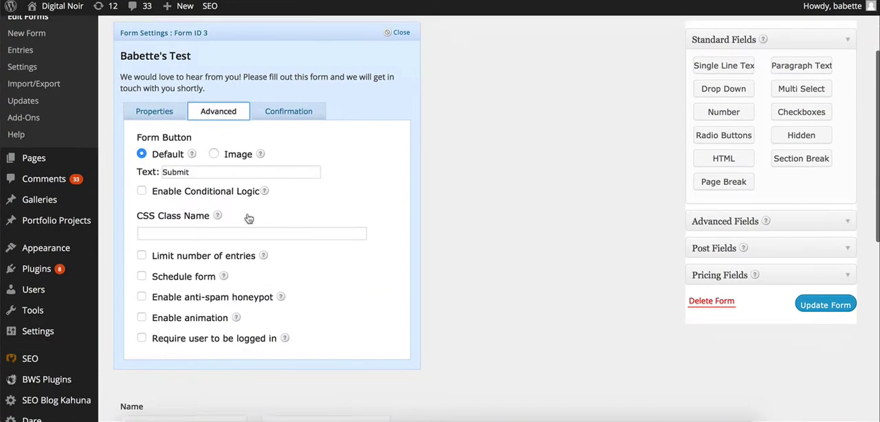
{"action": "left_click", "coordinate": [275, 110]}
{"action": "scroll", "coordinate": [275, 113], "scroll_direction": "up", "scroll_amount": 2}
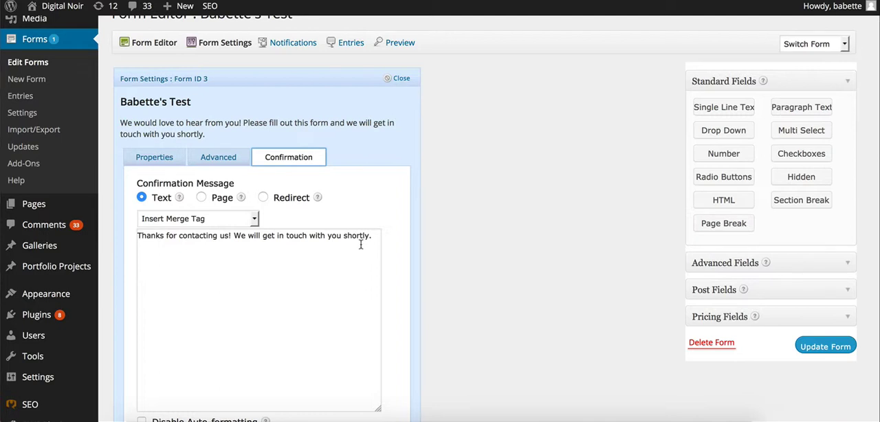
{"action": "left_click", "coordinate": [152, 158]}
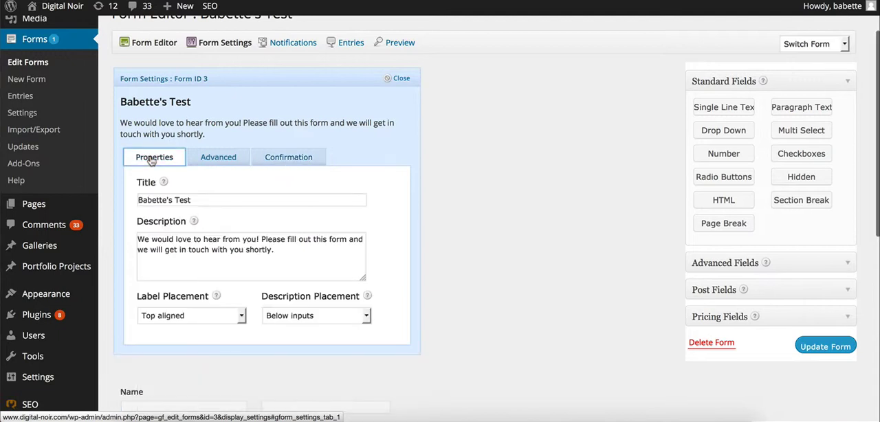
{"action": "scroll", "coordinate": [296, 127], "scroll_direction": "up", "scroll_amount": 2}
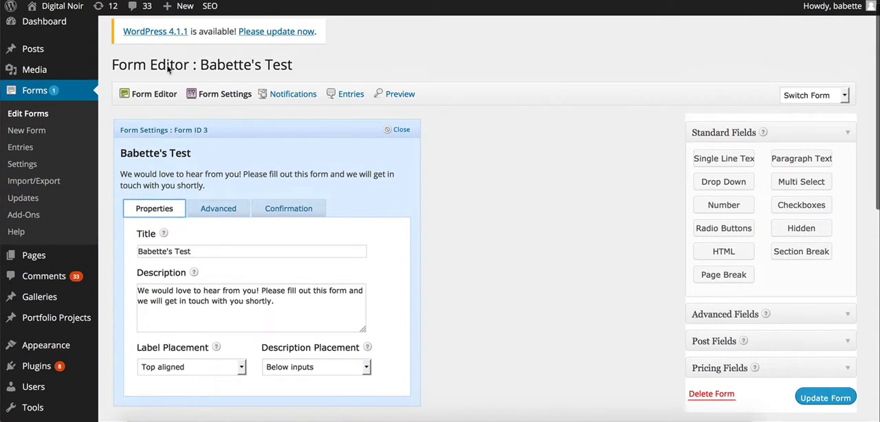
- Open the form's notifications and examine the administrator email's recipient, sender, reply-to, BCC, subject and message settings
{"action": "left_click", "coordinate": [282, 100]}
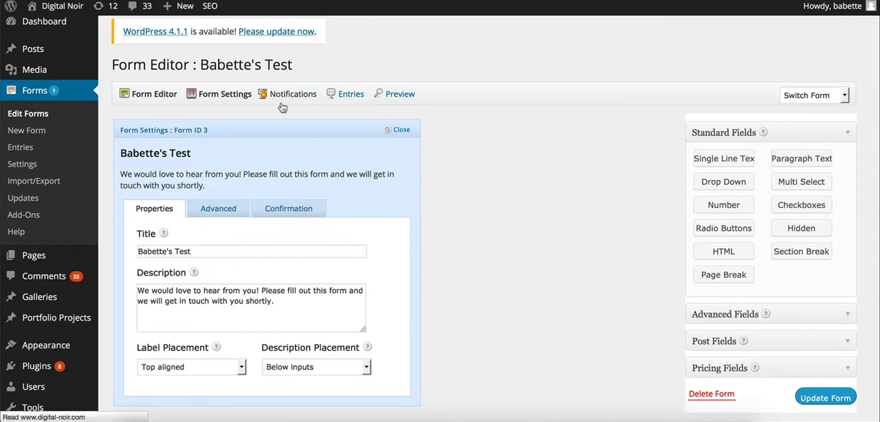
{"action": "scroll", "coordinate": [514, 265], "scroll_direction": "down", "scroll_amount": 3}
{"action": "scroll", "coordinate": [513, 265], "scroll_direction": "up", "scroll_amount": 2}
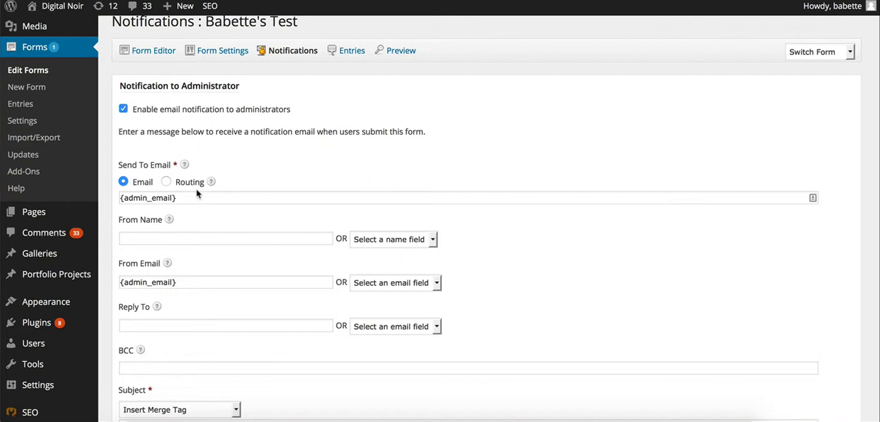
{"action": "scroll", "coordinate": [197, 193], "scroll_direction": "down", "scroll_amount": 5}
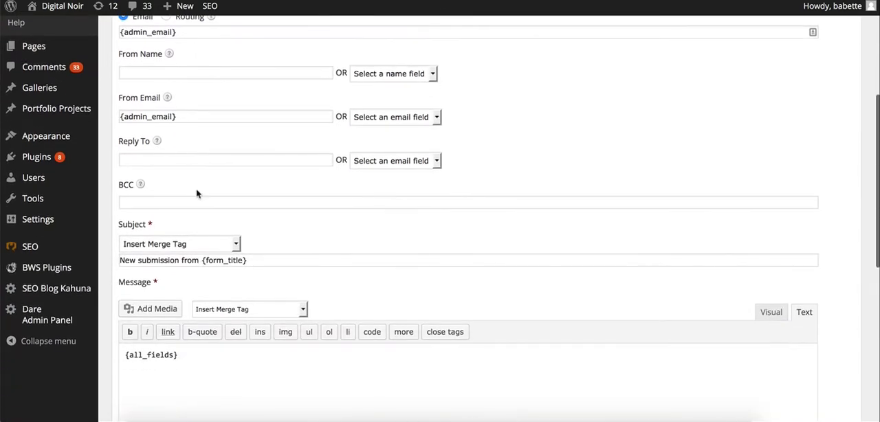
{"action": "scroll", "coordinate": [196, 193], "scroll_direction": "down", "scroll_amount": 3}
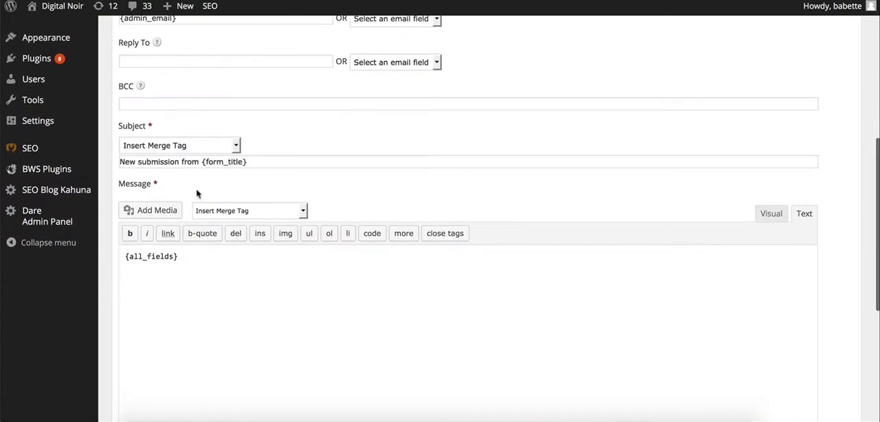
{"action": "scroll", "coordinate": [196, 194], "scroll_direction": "down", "scroll_amount": 2}
{"action": "scroll", "coordinate": [196, 193], "scroll_direction": "up", "scroll_amount": 1}
{"action": "scroll", "coordinate": [197, 190], "scroll_direction": "up", "scroll_amount": 10}
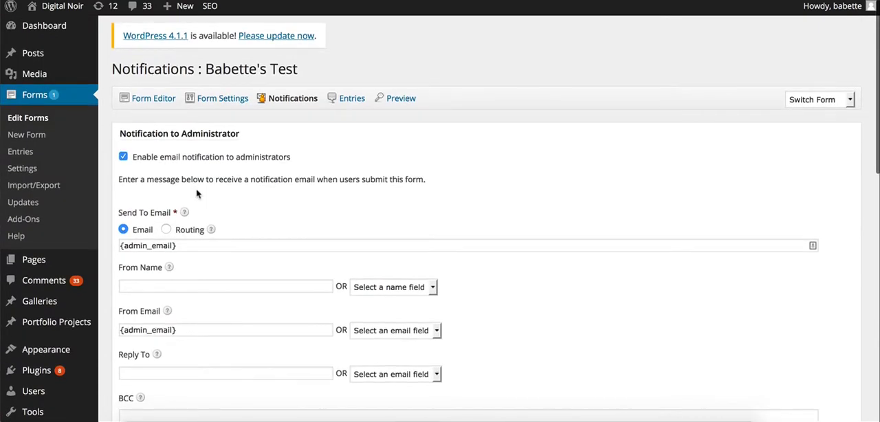
{"action": "scroll", "coordinate": [196, 193], "scroll_direction": "down", "scroll_amount": 1}
{"action": "scroll", "coordinate": [197, 193], "scroll_direction": "down", "scroll_amount": 8}
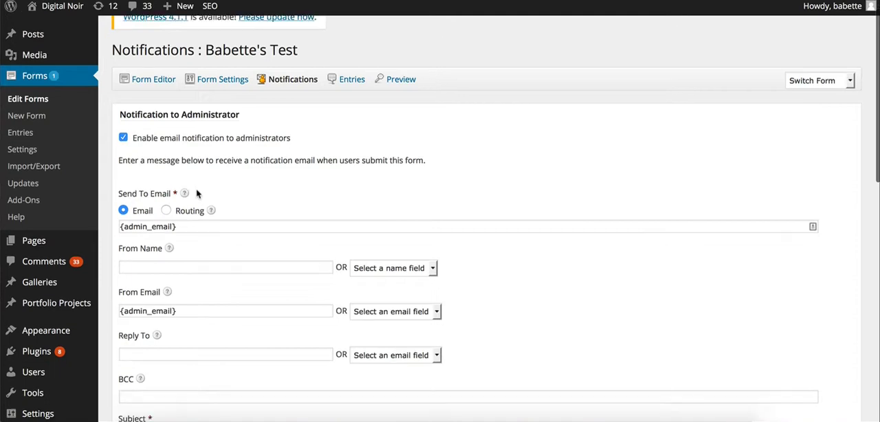
{"action": "scroll", "coordinate": [196, 193], "scroll_direction": "up", "scroll_amount": 5}
{"action": "scroll", "coordinate": [197, 193], "scroll_direction": "down", "scroll_amount": 8}
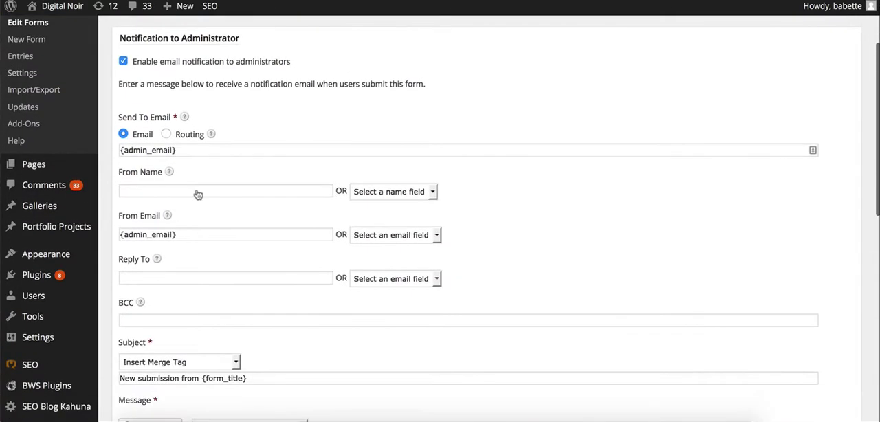
{"action": "scroll", "coordinate": [197, 191], "scroll_direction": "up", "scroll_amount": 5}
{"action": "scroll", "coordinate": [197, 190], "scroll_direction": "down", "scroll_amount": 1}
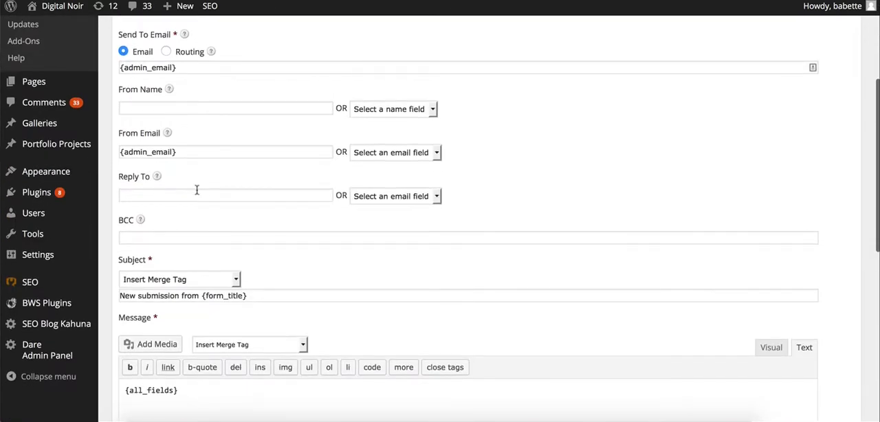
{"action": "scroll", "coordinate": [197, 191], "scroll_direction": "up", "scroll_amount": 3}
{"action": "scroll", "coordinate": [199, 187], "scroll_direction": "down", "scroll_amount": 8}
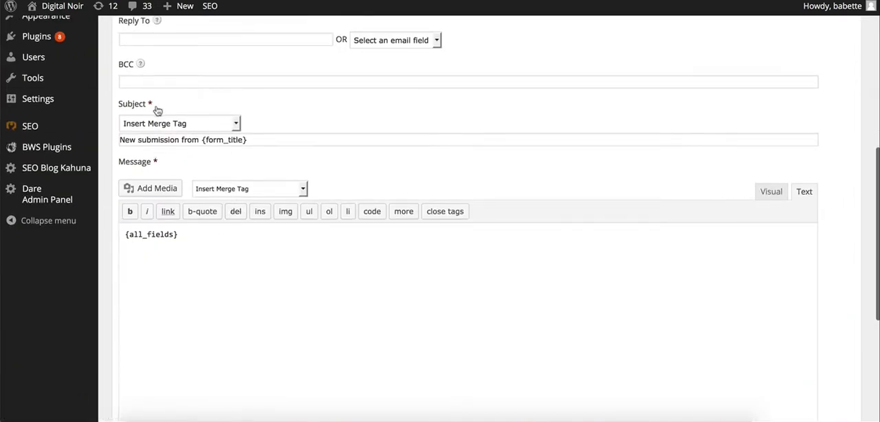
- Try adding the Name (First) and Name (Last) merge tags to the existing notification subject
{"action": "left_click", "coordinate": [238, 123]}
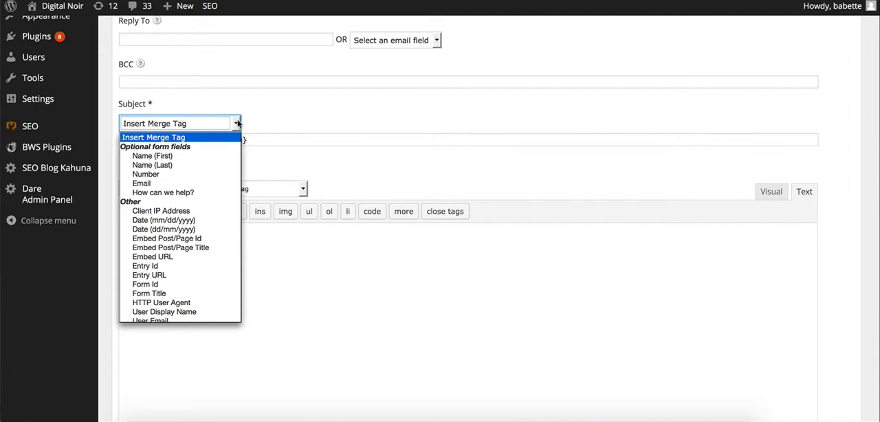
{"action": "left_click", "coordinate": [238, 123]}
{"action": "left_click", "coordinate": [238, 124]}
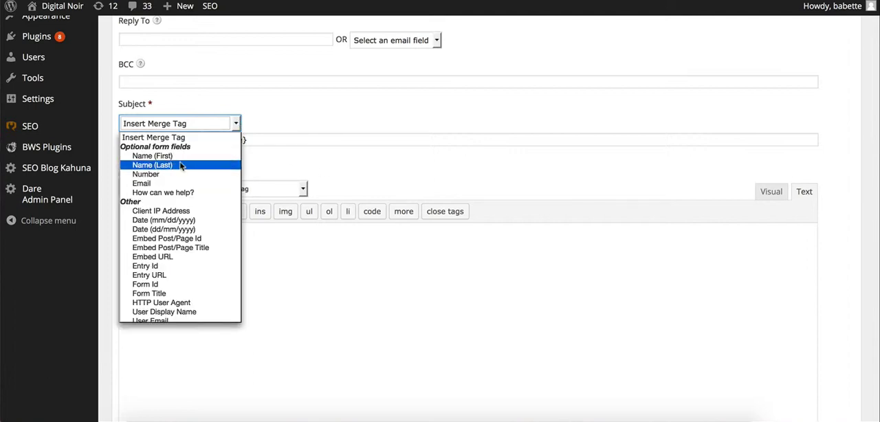
{"action": "left_click", "coordinate": [182, 156]}
{"action": "left_click", "coordinate": [238, 124]}
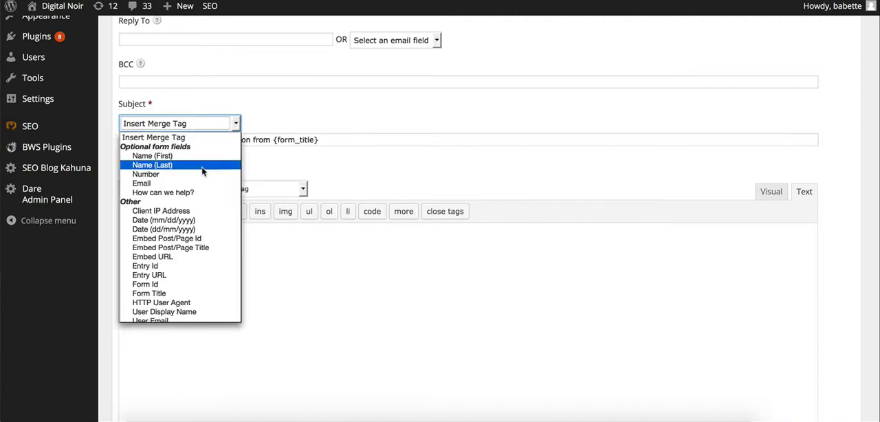
{"action": "left_click", "coordinate": [153, 165]}
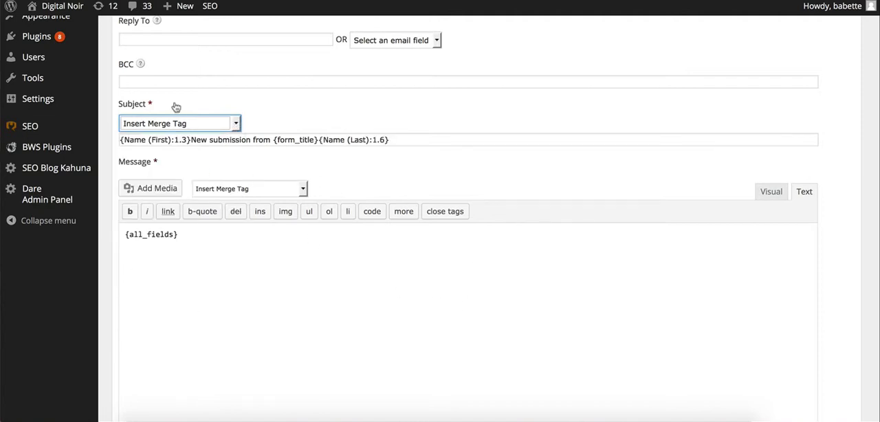
- Clear the entire subject line of the administrator notification and get it ready for new text
{"action": "left_click", "coordinate": [431, 141]}
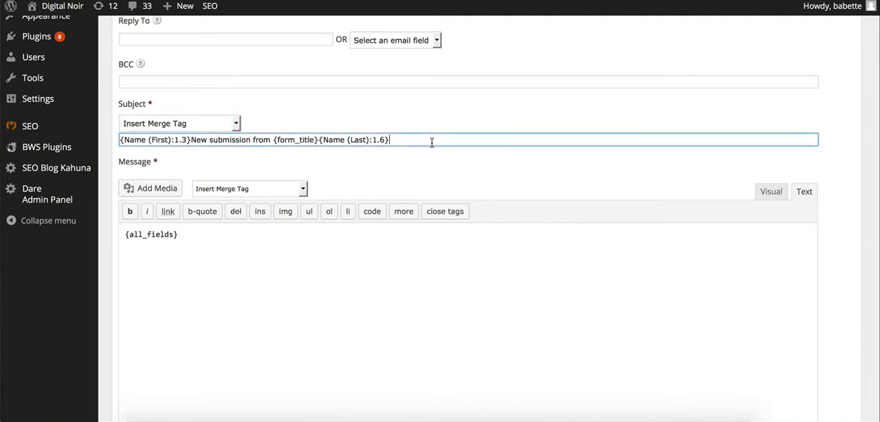
{"action": "key", "text": "ctrl+a"}
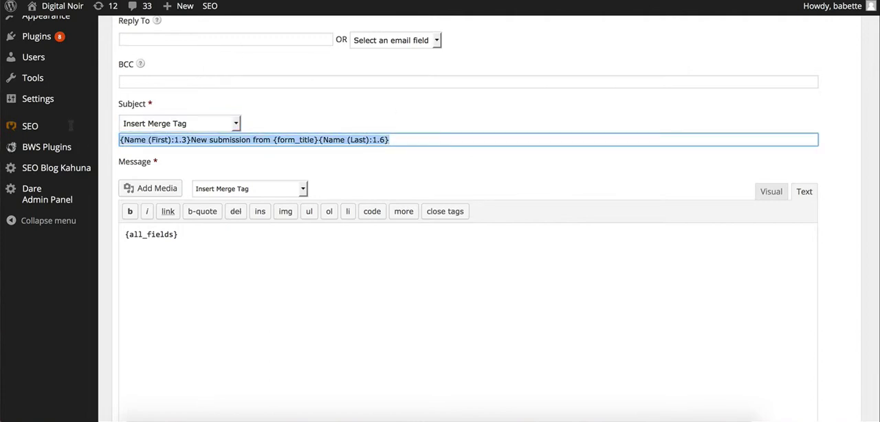
{"action": "key", "text": "BackSpace"}
{"action": "left_click", "coordinate": [229, 124]}
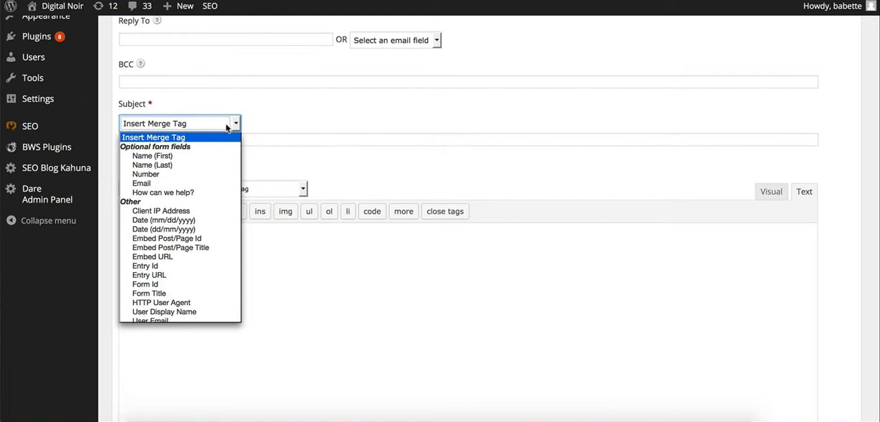
{"action": "left_click", "coordinate": [293, 136]}
{"action": "left_click", "coordinate": [292, 138]}
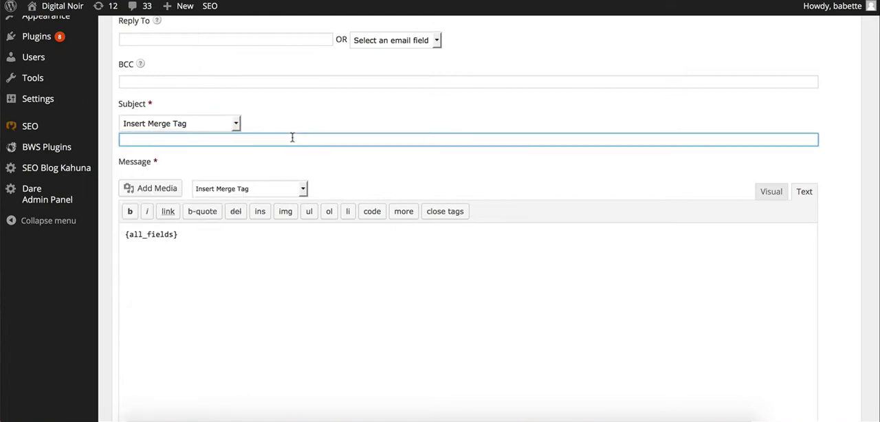
- Write "Form submission for " as the opening text of the notification subject
{"action": "type", "text": "F"}
{"action": "key", "text": "BackSpace"}
{"action": "type", "text": "Resp"}
{"action": "key", "text": "BackSpace"}
{"action": "key", "text": "BackSpace"}
{"action": "key", "text": "BackSpace"}
{"action": "key", "text": "BackSpace"}
{"action": "type", "text": "Form subj"}
{"action": "key", "text": "BackSpace"}
{"action": "key", "text": "BackSpace"}
{"action": "key", "text": "BackSpace"}
{"action": "key", "text": "BackSpace"}
{"action": "type", "text": "submission for "}
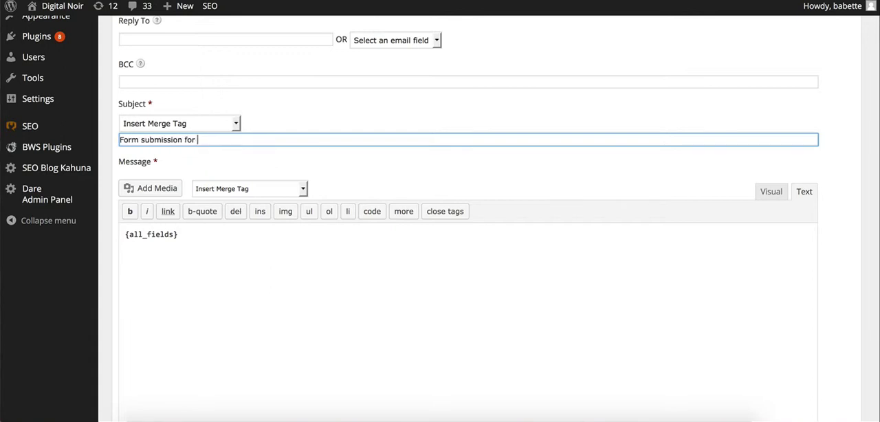
{"action": "type", "text": "form"}
- Append the Form Title merge tag to the notification subject, followed by the word "by"
{"action": "left_click", "coordinate": [237, 123]}
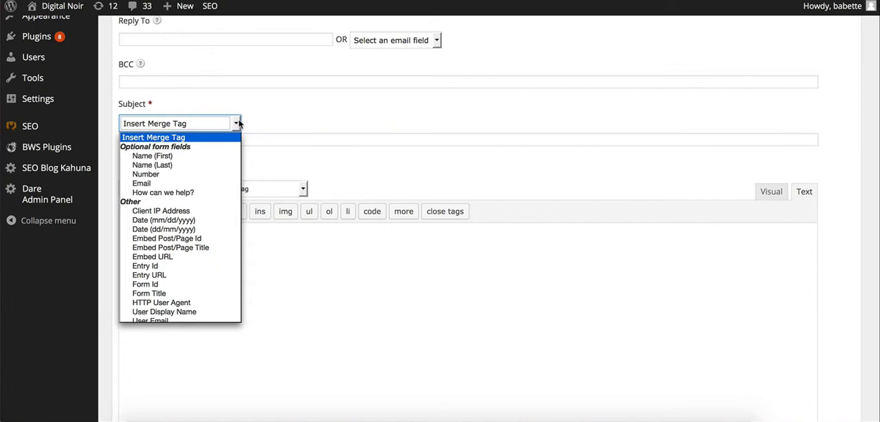
{"action": "scroll", "coordinate": [197, 285], "scroll_direction": "down", "scroll_amount": 1}
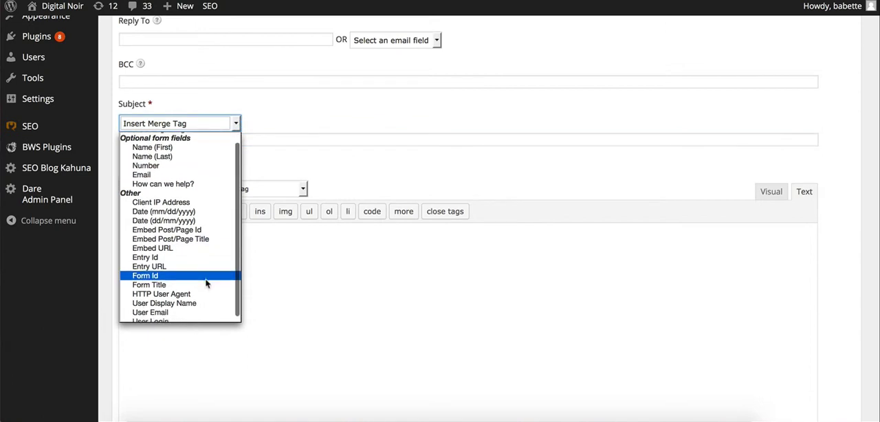
{"action": "left_click", "coordinate": [197, 285]}
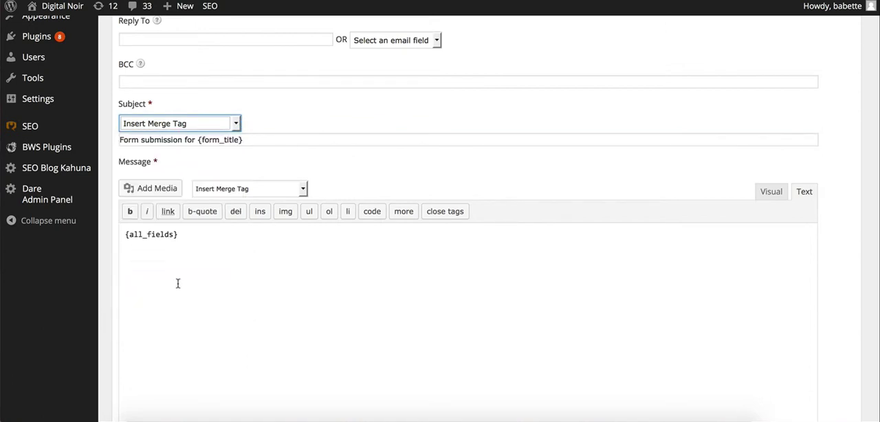
{"action": "left_click", "coordinate": [253, 141]}
{"action": "type", "text": "by"}
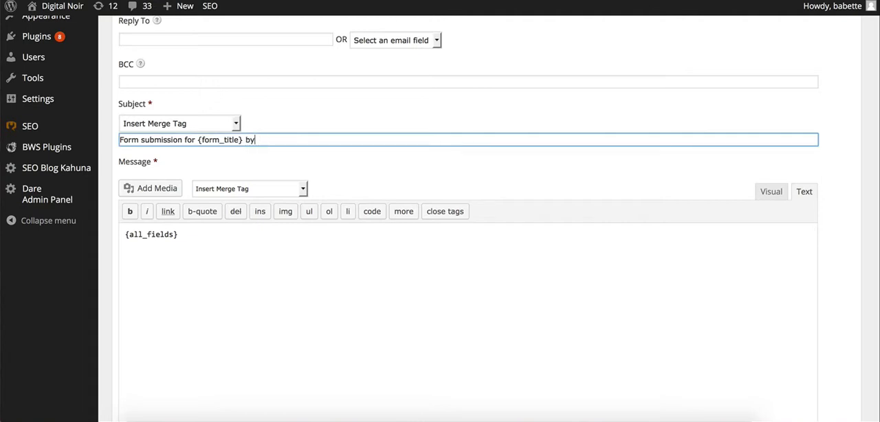
- Append the Name (First) and Name (Last) merge tags to the end of the notification subject
{"action": "left_click", "coordinate": [234, 122]}
{"action": "left_click", "coordinate": [218, 154]}
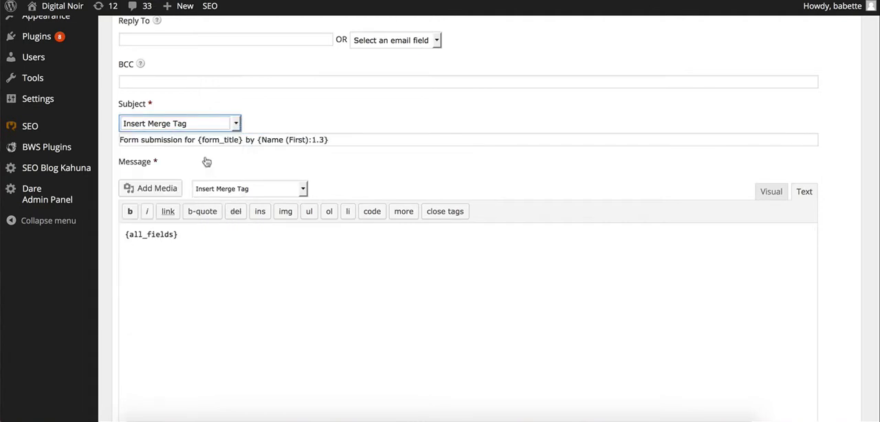
{"action": "left_click", "coordinate": [233, 121]}
{"action": "left_click", "coordinate": [205, 165]}
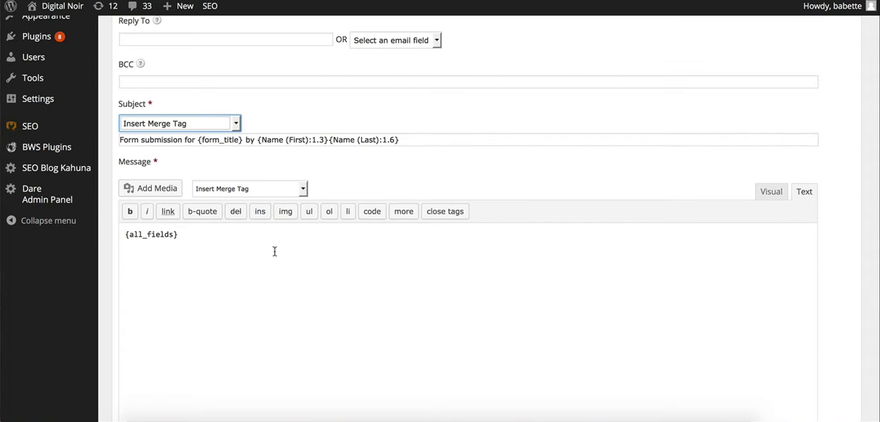
- Look over the notification's message and settings, and leave without saving to return to the list of forms
{"action": "scroll", "coordinate": [263, 234], "scroll_direction": "down", "scroll_amount": 1}
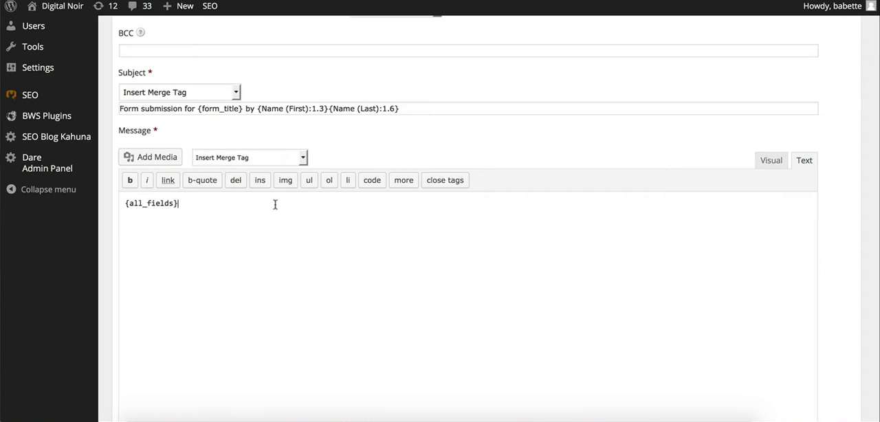
{"action": "scroll", "coordinate": [275, 204], "scroll_direction": "down", "scroll_amount": 1}
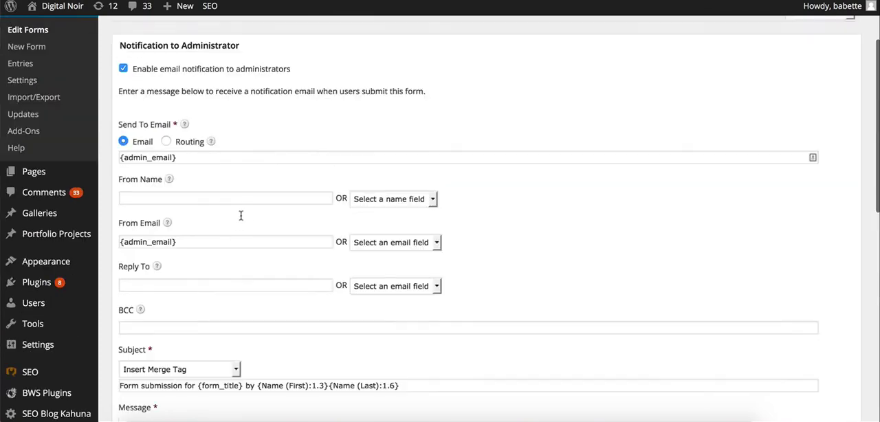
{"action": "scroll", "coordinate": [241, 217], "scroll_direction": "up", "scroll_amount": 5}
{"action": "scroll", "coordinate": [240, 219], "scroll_direction": "up", "scroll_amount": 2}
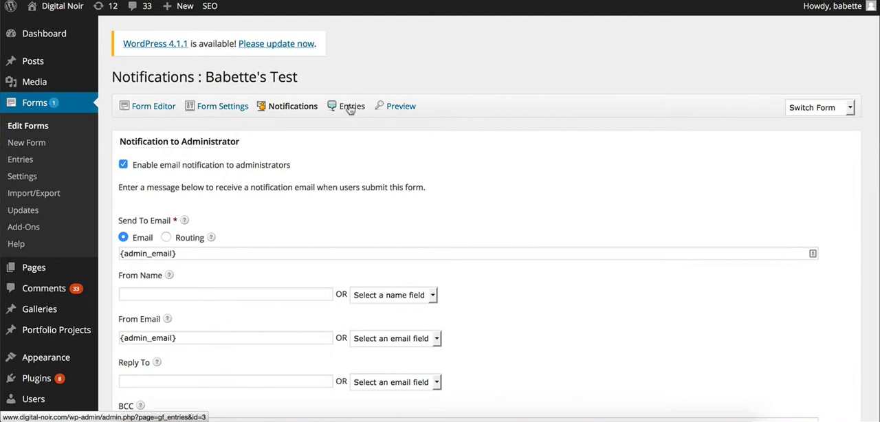
{"action": "scroll", "coordinate": [351, 109], "scroll_direction": "down", "scroll_amount": 3}
{"action": "scroll", "coordinate": [349, 109], "scroll_direction": "up", "scroll_amount": 2}
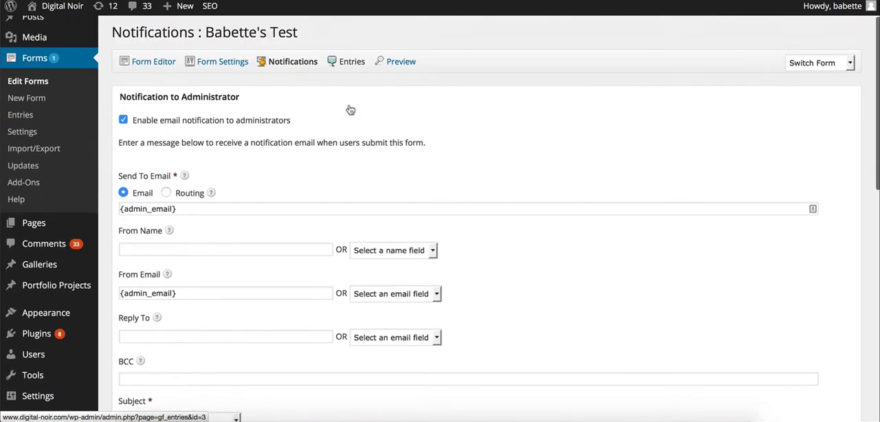
{"action": "left_click", "coordinate": [51, 68]}
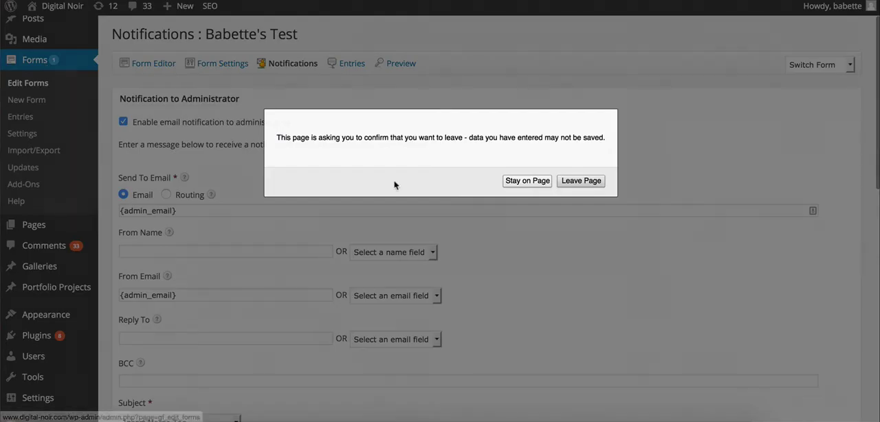
{"action": "left_click", "coordinate": [574, 182]}
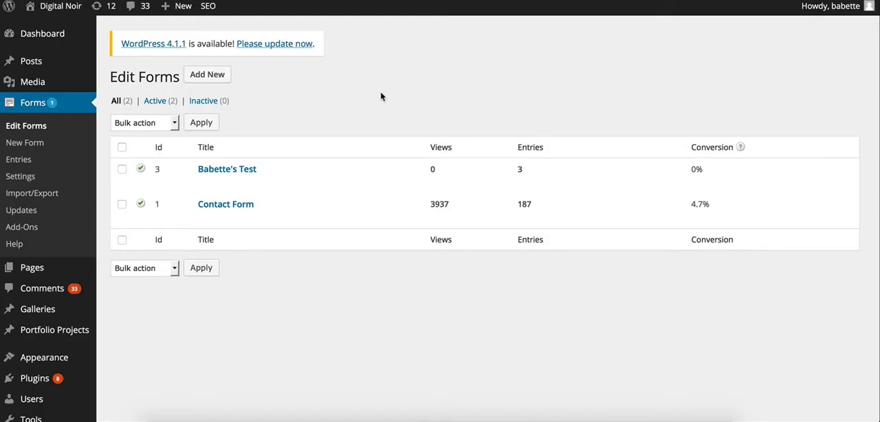
{"action": "scroll", "coordinate": [380, 92], "scroll_direction": "down", "scroll_amount": 1}
{"action": "scroll", "coordinate": [381, 91], "scroll_direction": "up", "scroll_amount": 1}
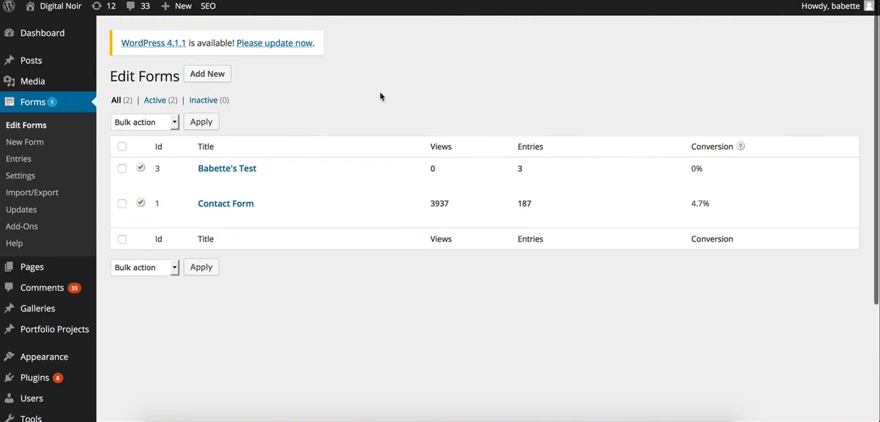
- Open the form with ID 3 in the form editor, and check which forms can be switched to and its fields
{"action": "mouse_move", "coordinate": [249, 170]}
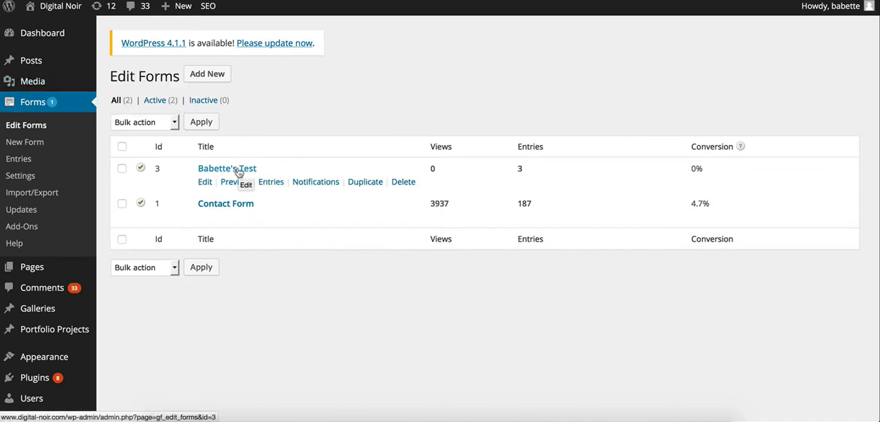
{"action": "left_click", "coordinate": [239, 172]}
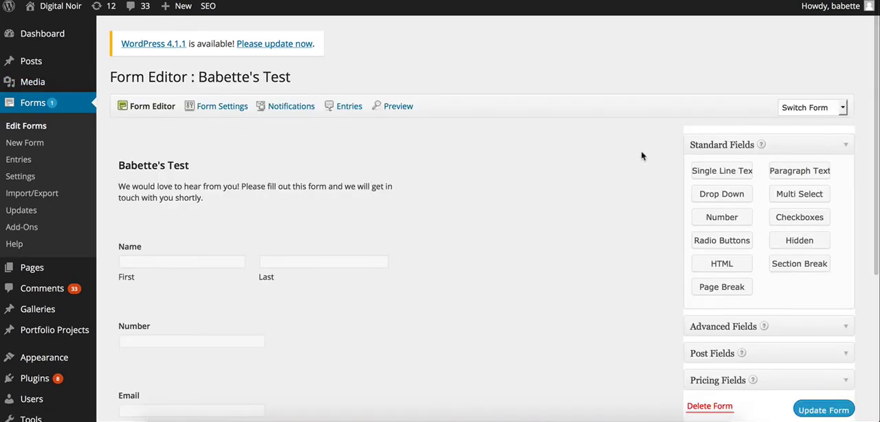
{"action": "left_click", "coordinate": [838, 111]}
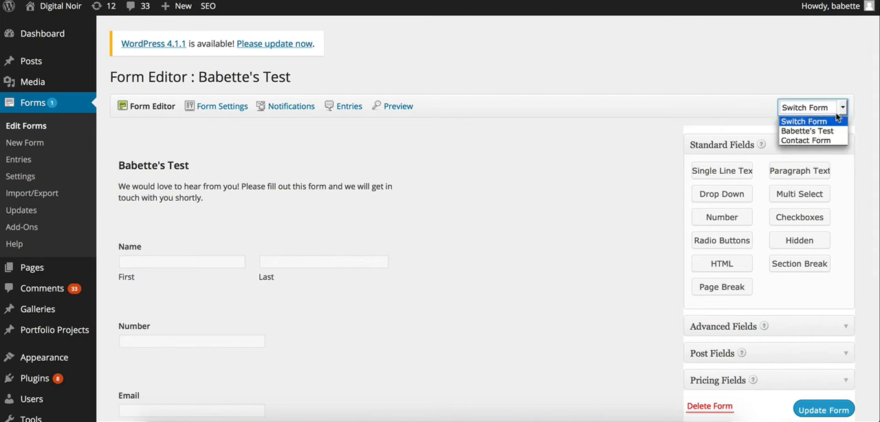
{"action": "left_click", "coordinate": [830, 67]}
{"action": "scroll", "coordinate": [830, 67], "scroll_direction": "down", "scroll_amount": 2}
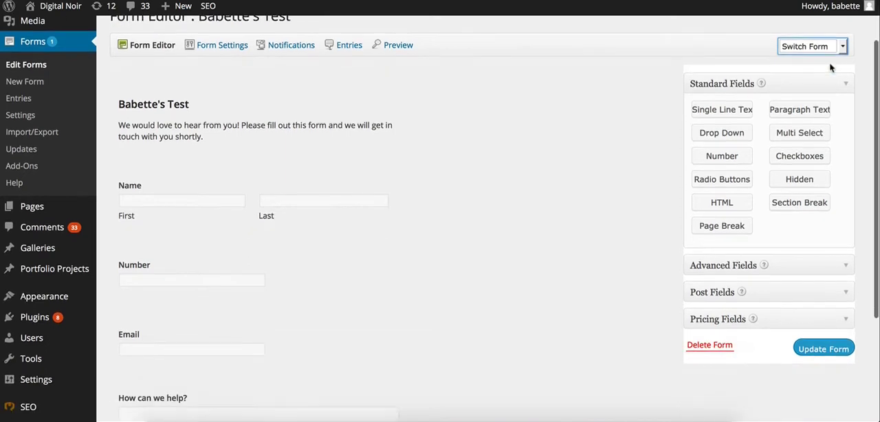
{"action": "scroll", "coordinate": [831, 68], "scroll_direction": "up", "scroll_amount": 2}
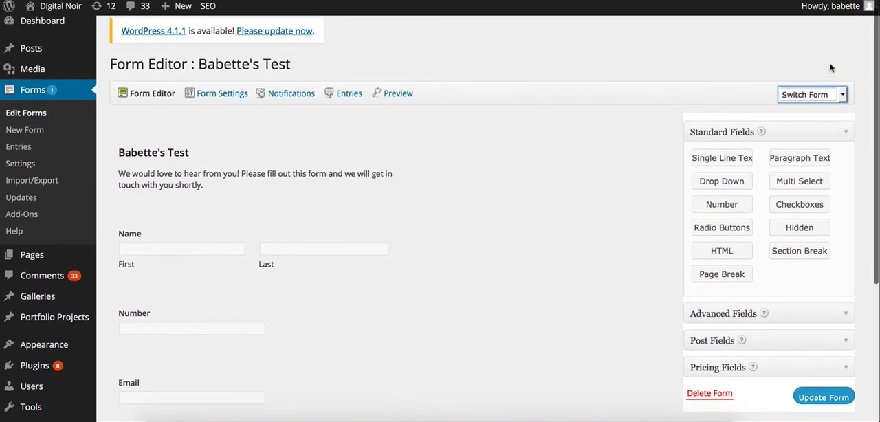